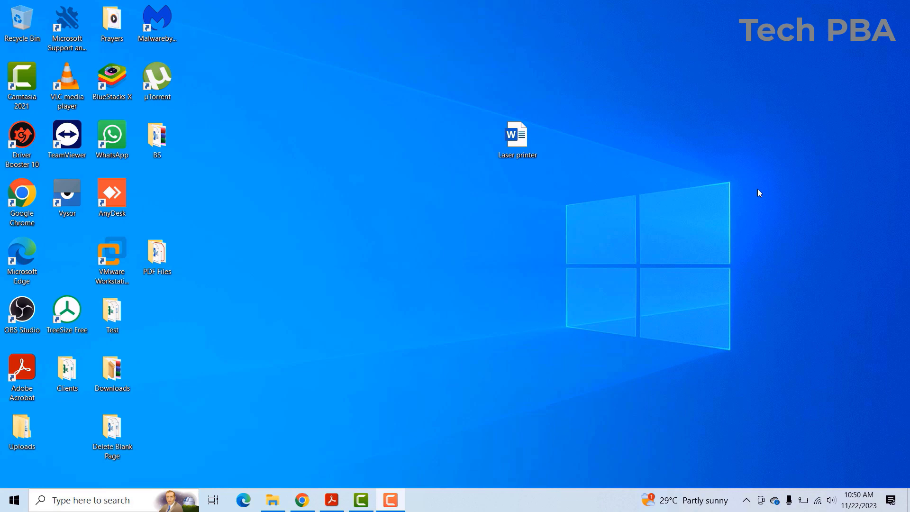
Refresh the desktop and open File Explorer at This PC
right_click(303, 159)
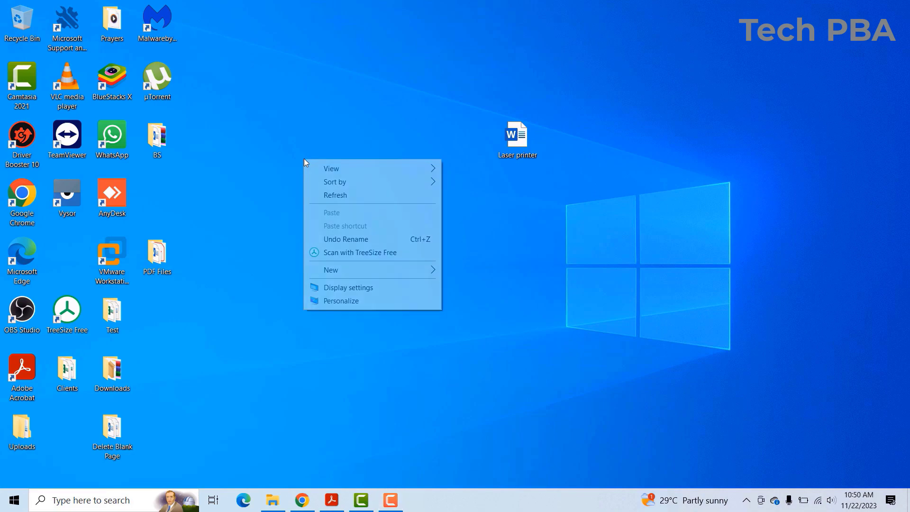
click(342, 196)
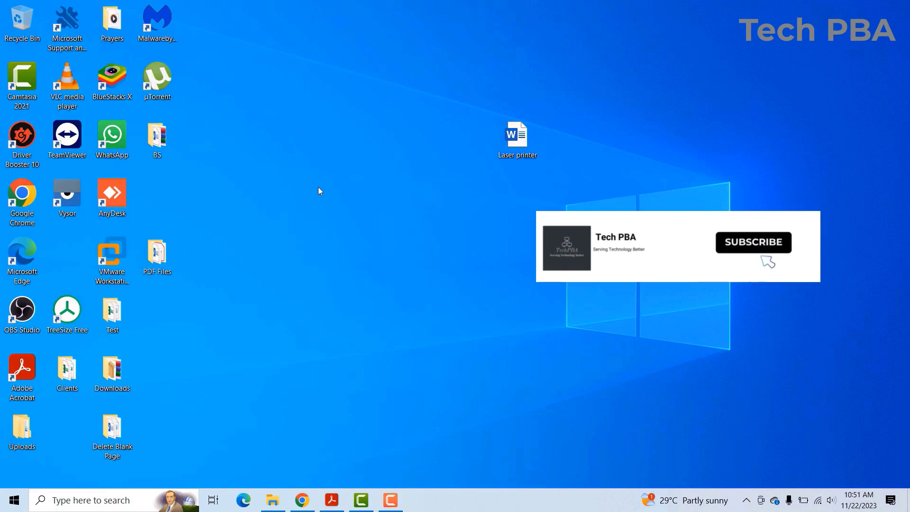
click(274, 500)
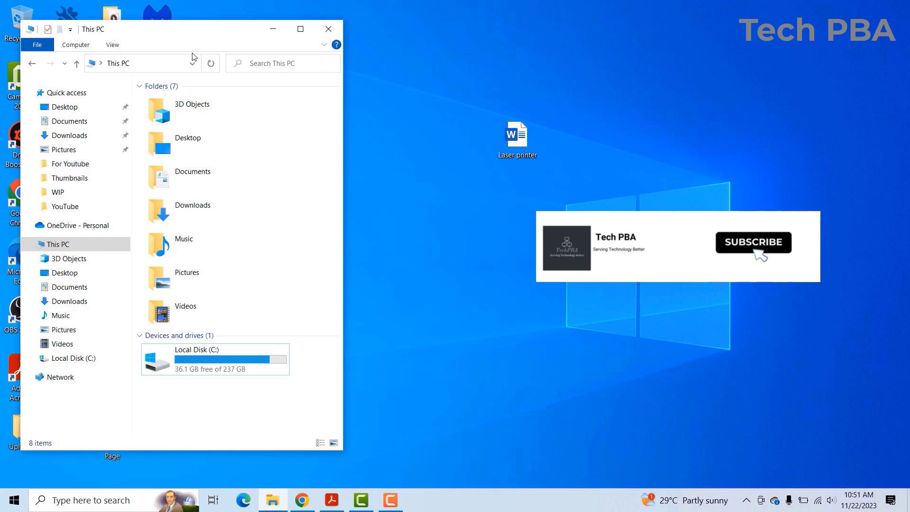
drag(186, 37, 244, 27)
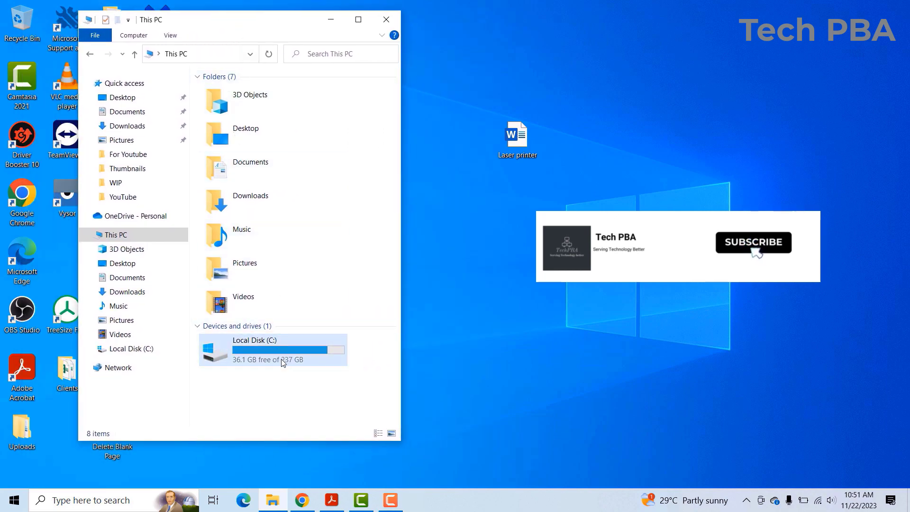
Open Local Disk (C:), then select and clear its eight folders
mouse_move(277, 367)
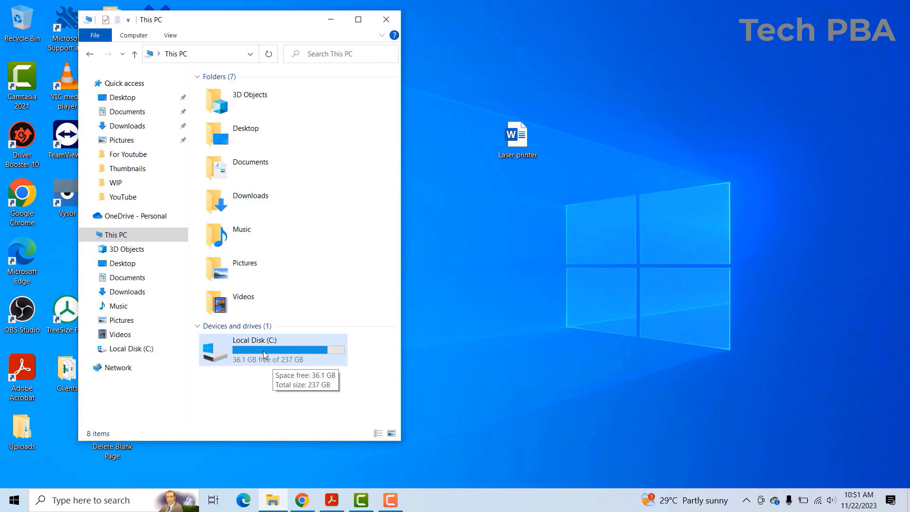
double_click(263, 354)
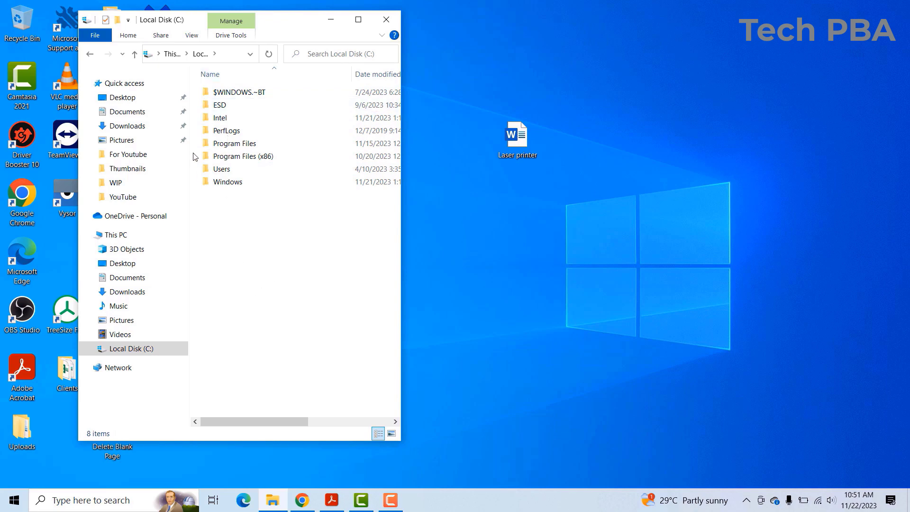
drag(234, 208, 244, 88)
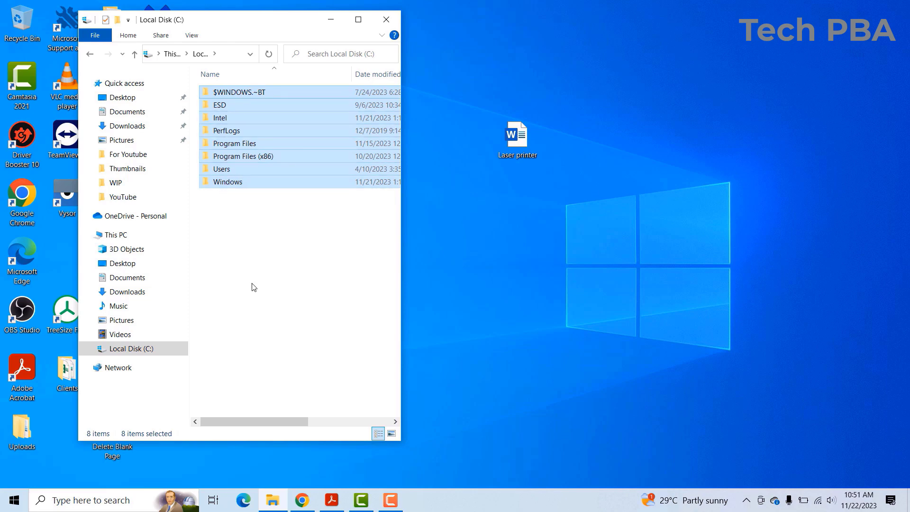
click(251, 240)
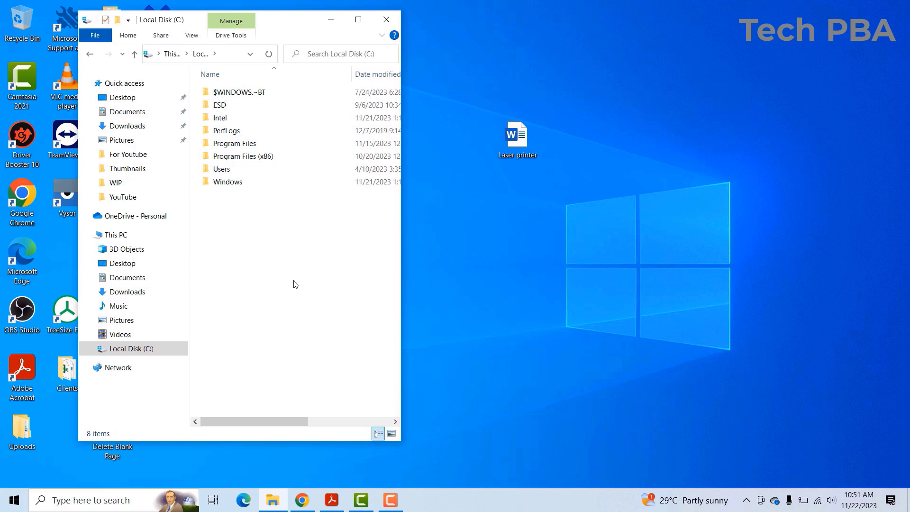
drag(283, 25, 251, 30)
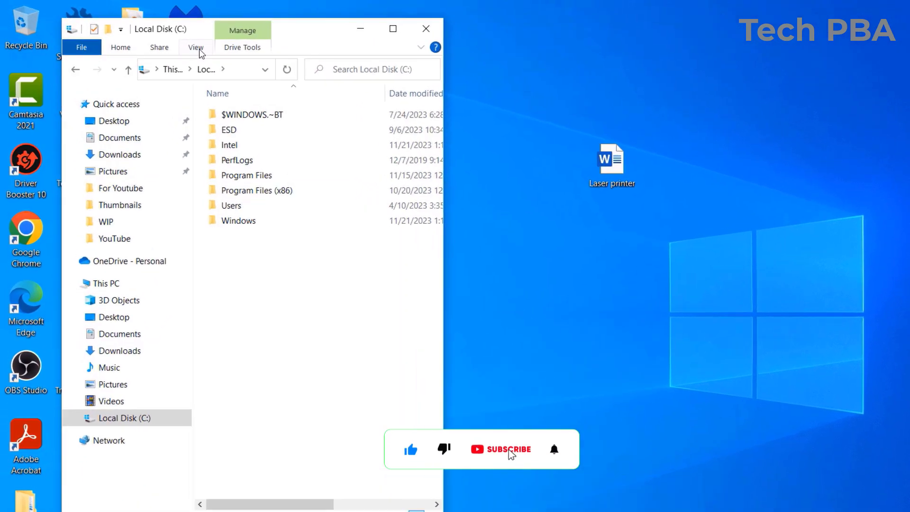
Turn on 'Show hidden files, folders, and drives' in Folder Options and apply it
click(197, 49)
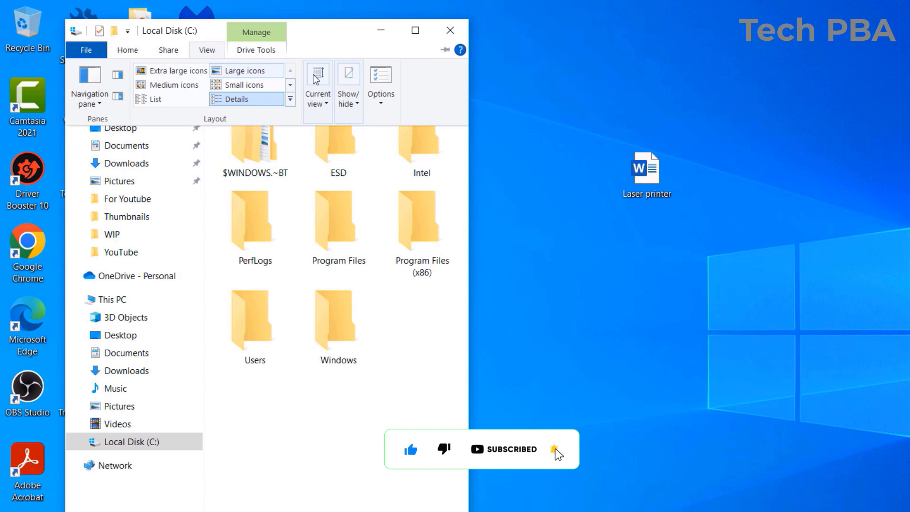
click(381, 103)
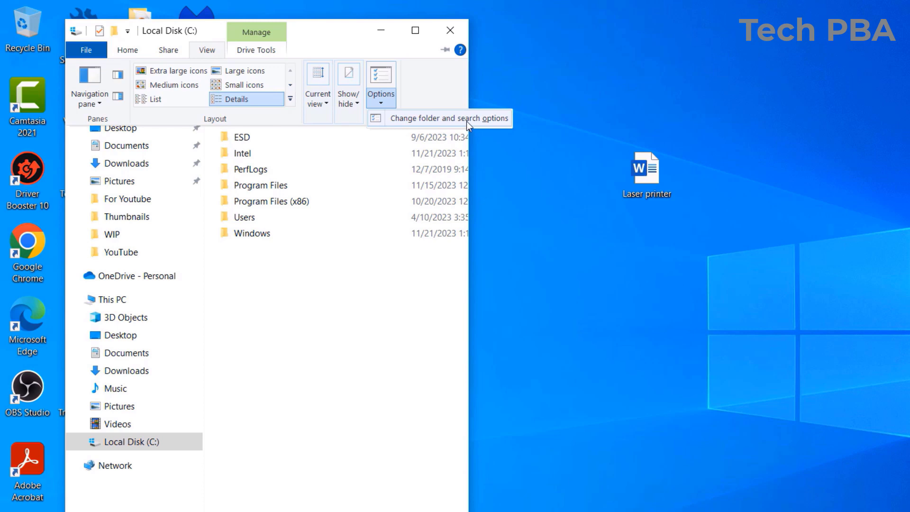
click(446, 121)
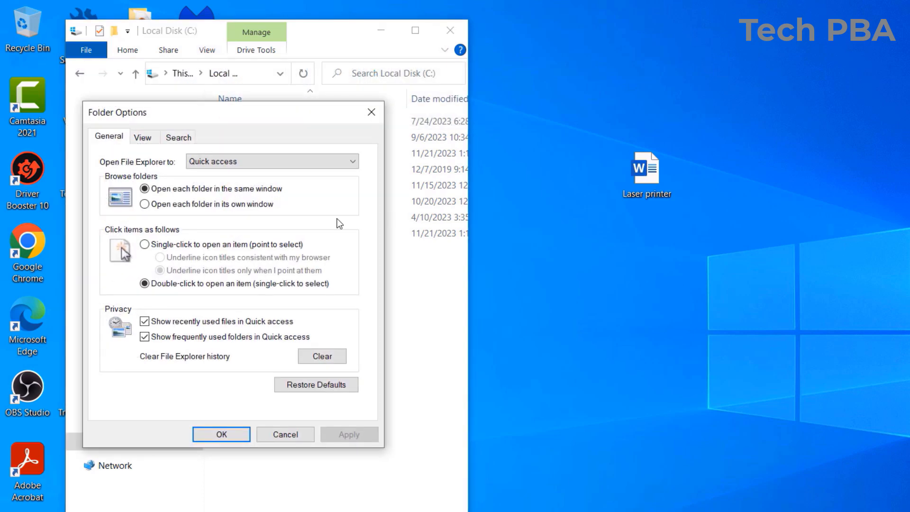
drag(227, 112, 311, 108)
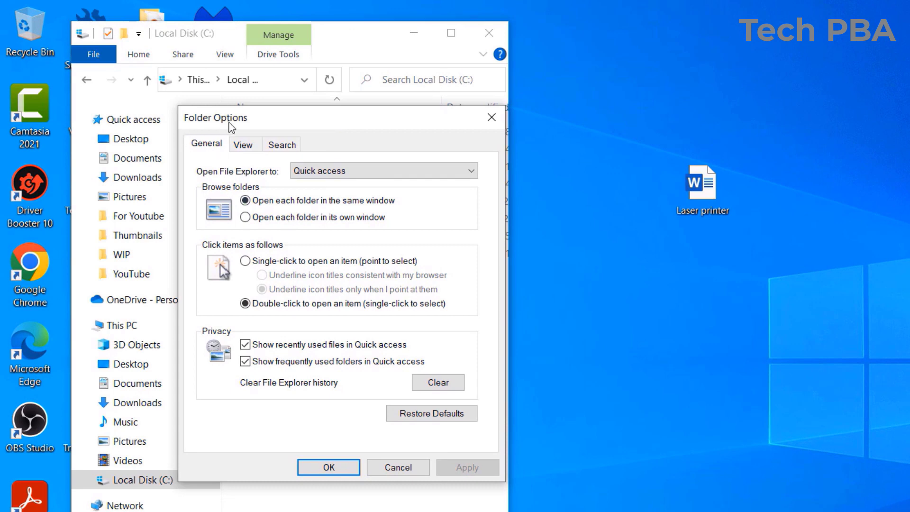
click(243, 145)
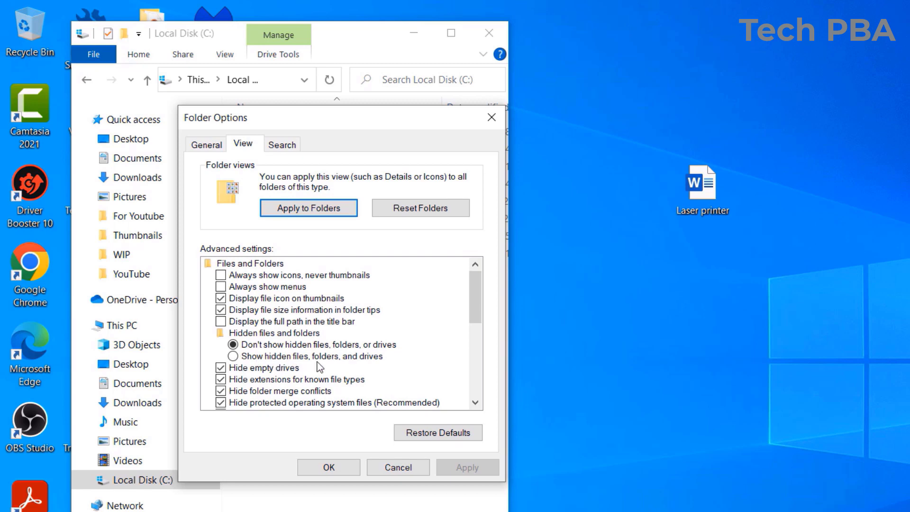
click(233, 356)
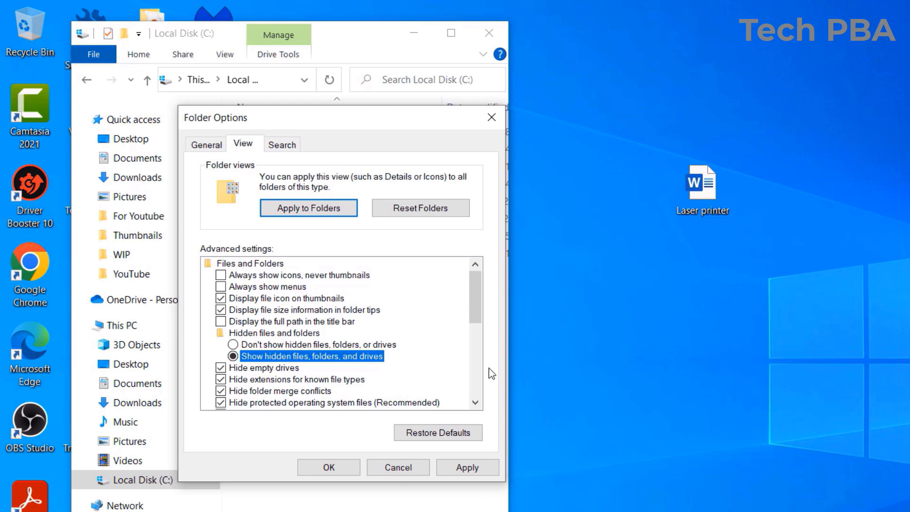
click(479, 468)
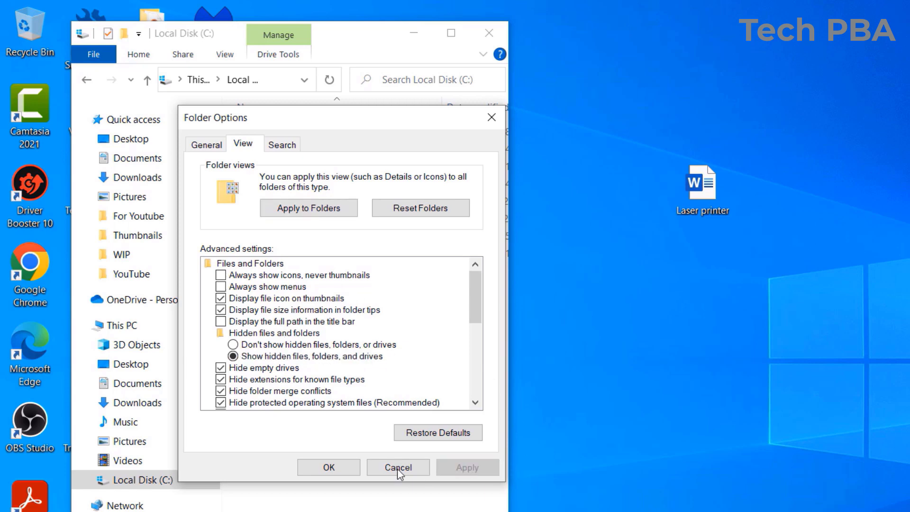
click(329, 468)
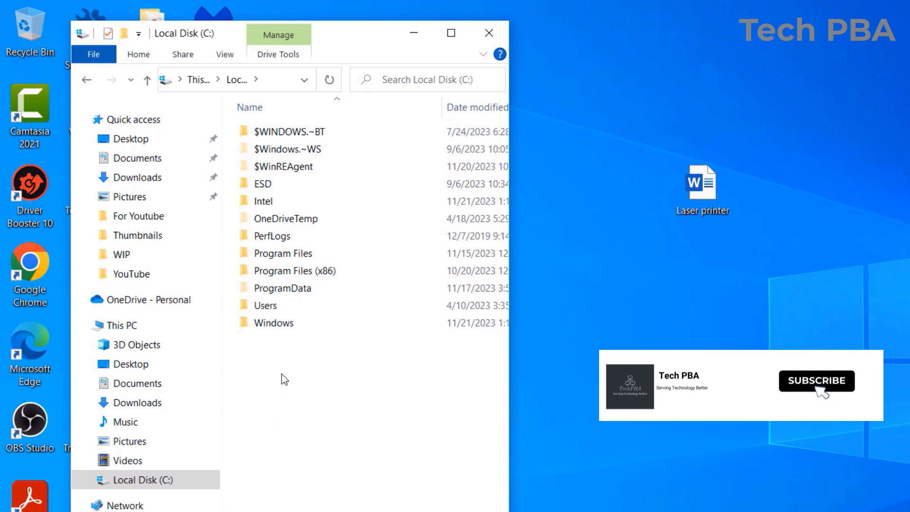
Select all twelve C: folders, then the hidden ones, ending with $Windows.~WS alone
drag(282, 374, 323, 121)
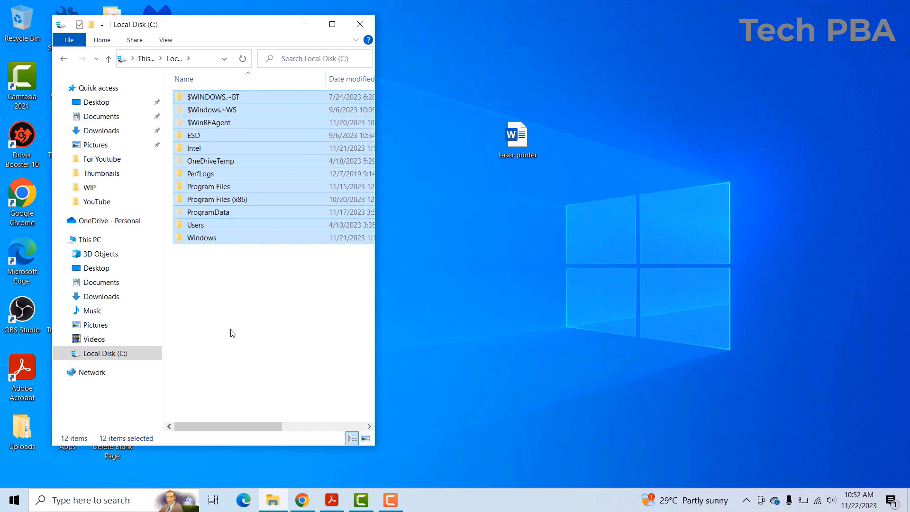
click(211, 115)
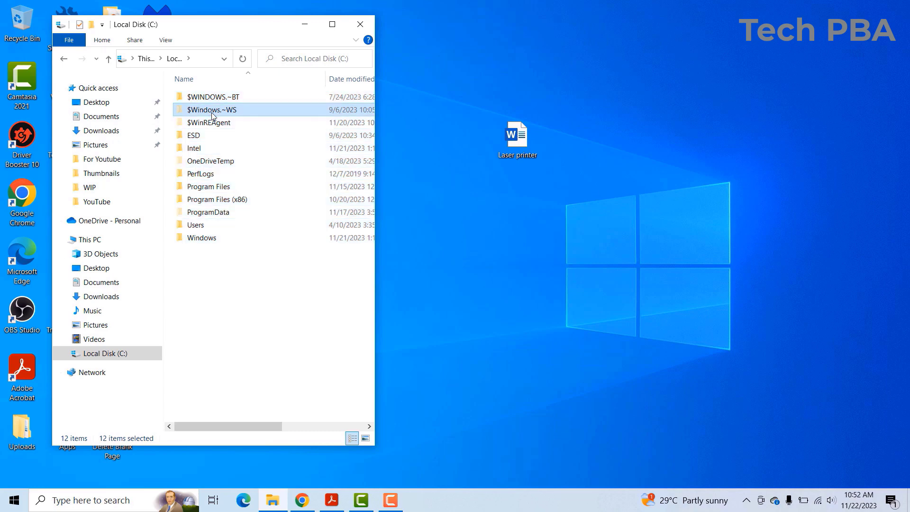
ctrl+click(210, 122)
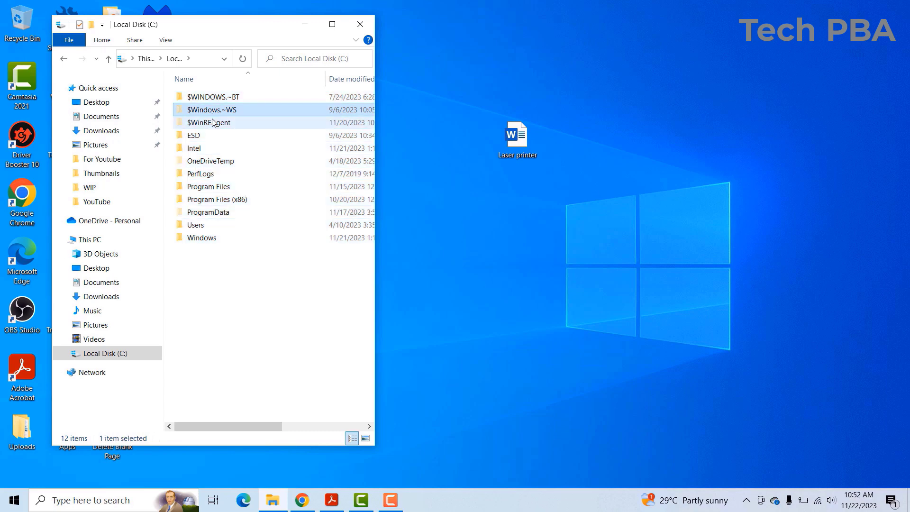
ctrl+click(207, 164)
ctrl+click(206, 213)
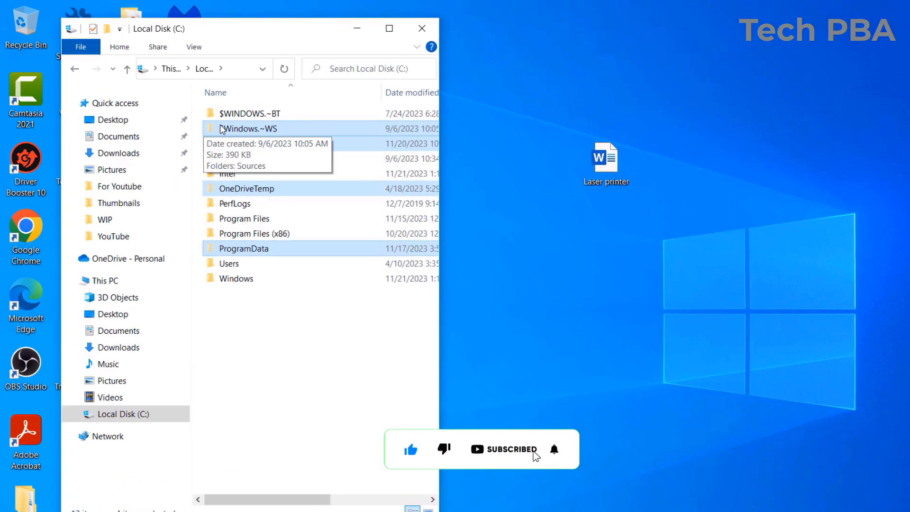
click(222, 129)
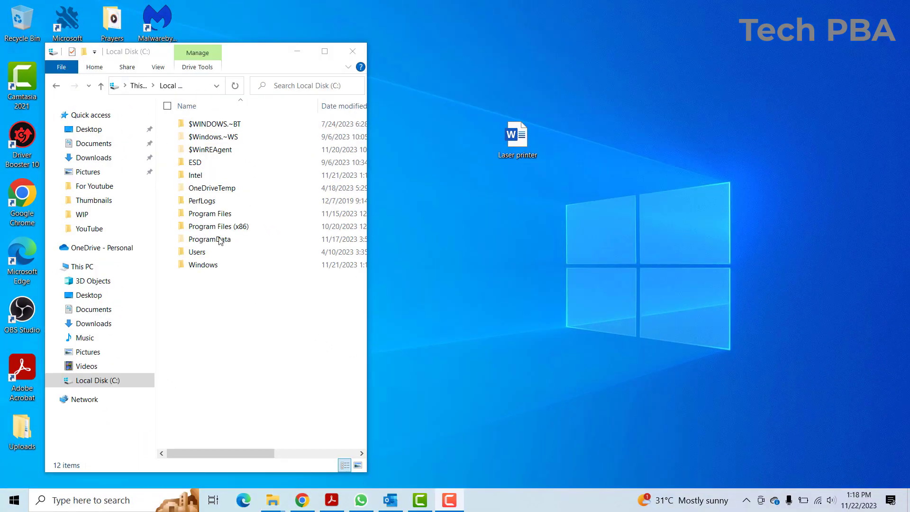
Tick the $Windows.~WS folder and open its Properties dialog
click(209, 137)
right_click(213, 138)
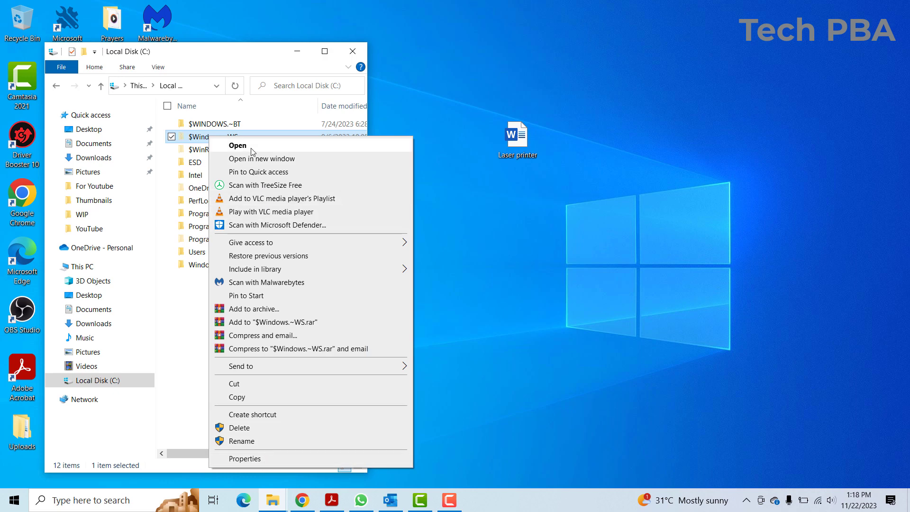
click(253, 458)
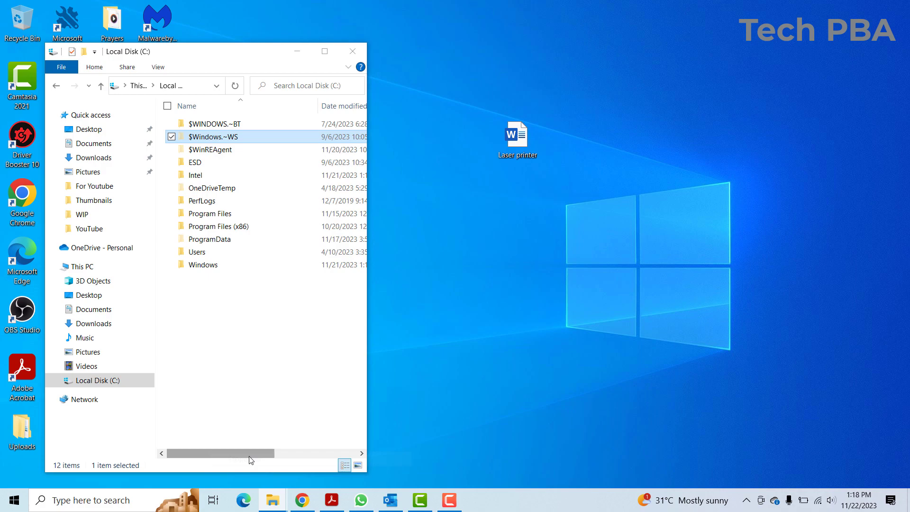
drag(317, 148, 293, 132)
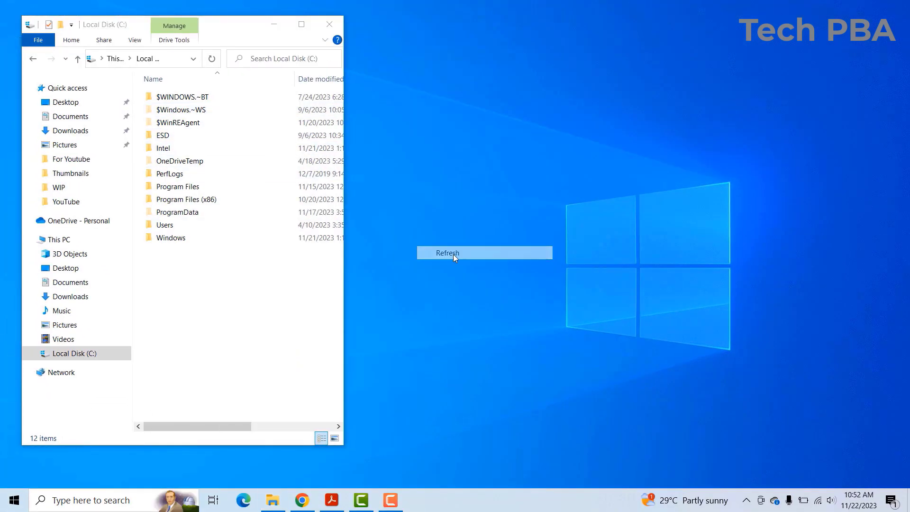
mouse_move(213, 29)
mouse_down()
mouse_move(248, 33)
mouse_move(222, 37)
mouse_move(218, 29)
mouse_up()
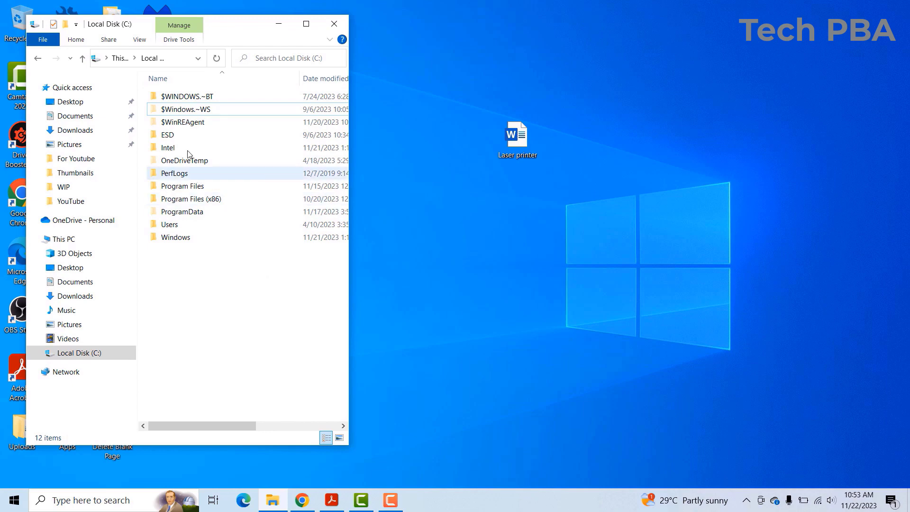
Uncheck 'Hide extensions for known file types' in Folder Options and apply it
click(140, 41)
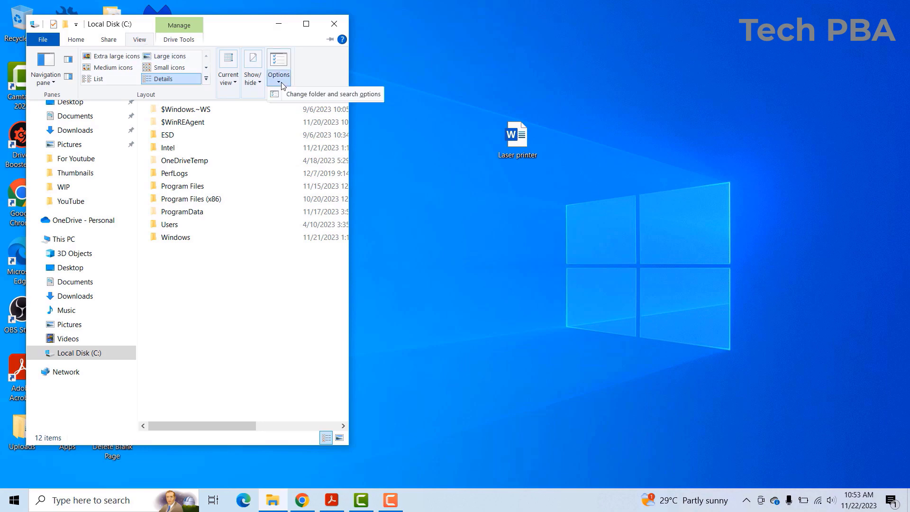
click(315, 95)
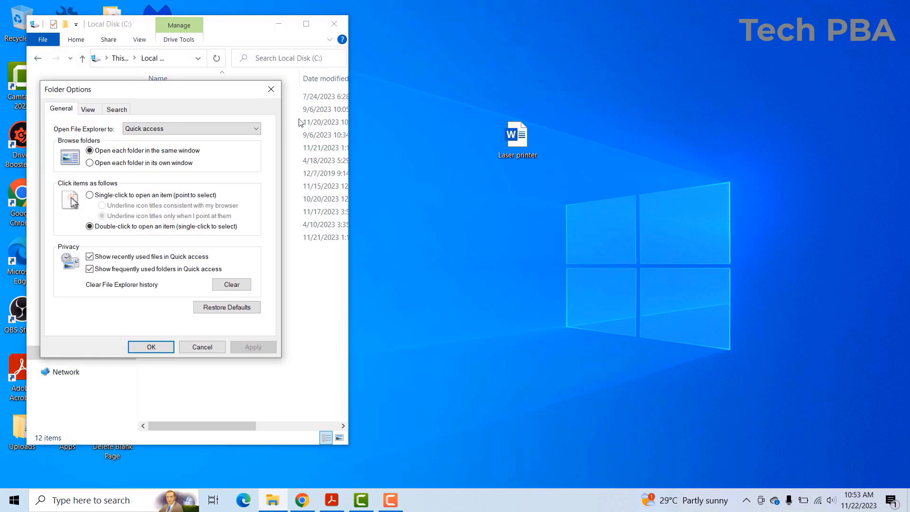
click(89, 110)
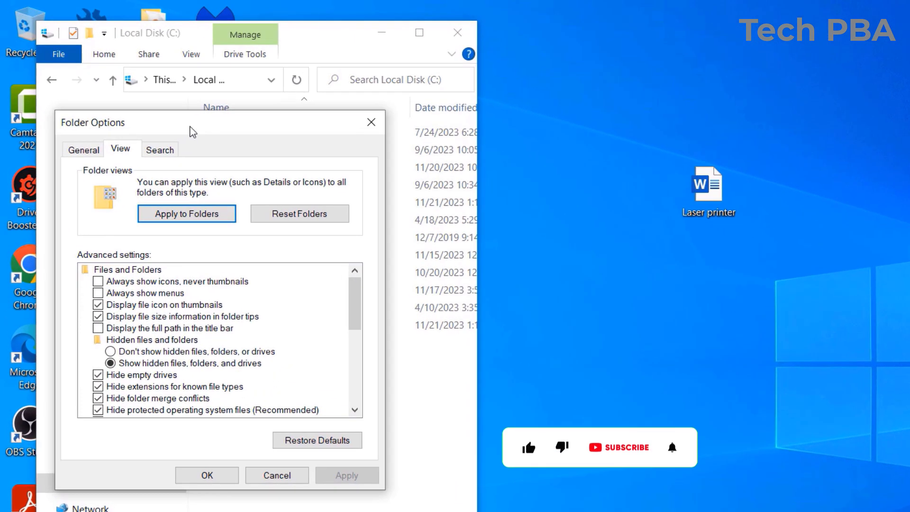
drag(142, 89, 186, 85)
mouse_move(254, 115)
mouse_down()
mouse_move(263, 113)
mouse_move(254, 108)
mouse_up()
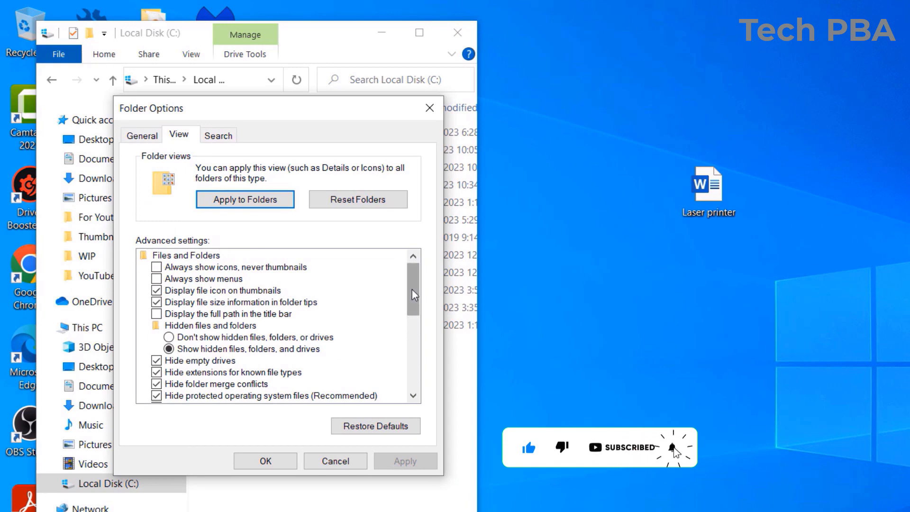
drag(413, 295, 405, 307)
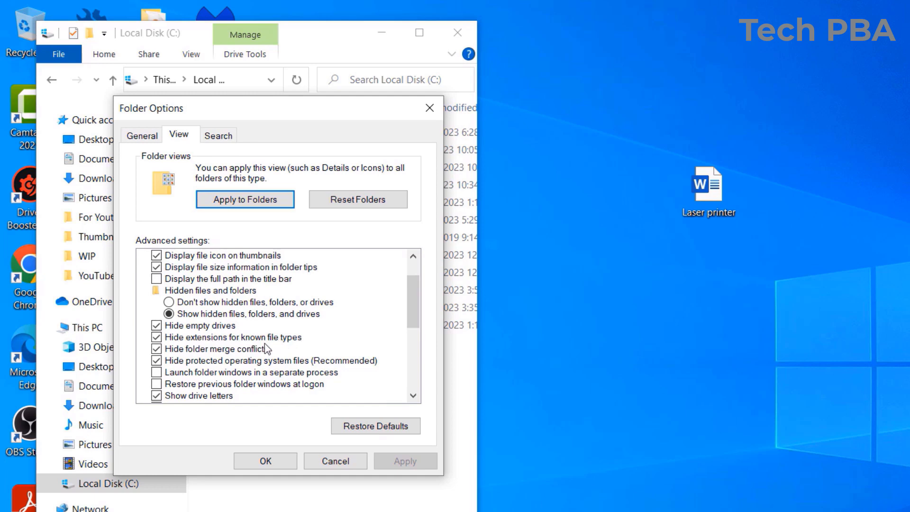
click(158, 338)
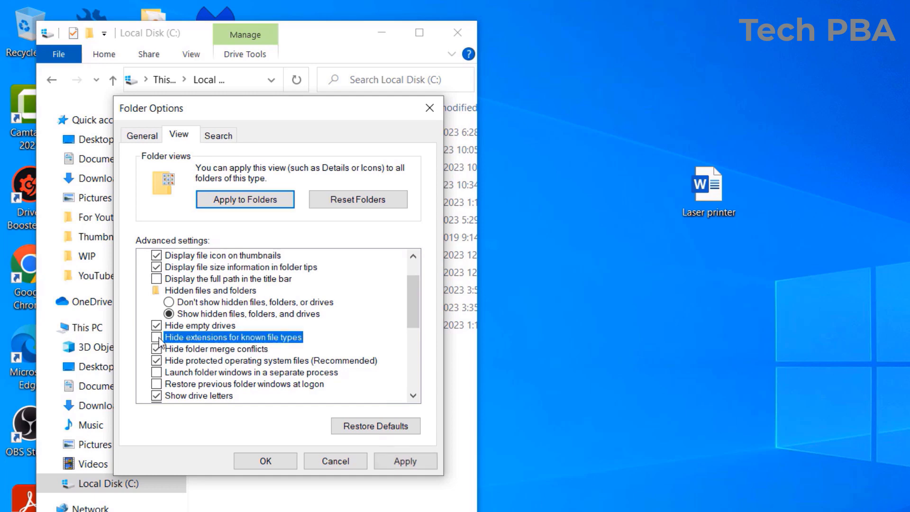
click(414, 466)
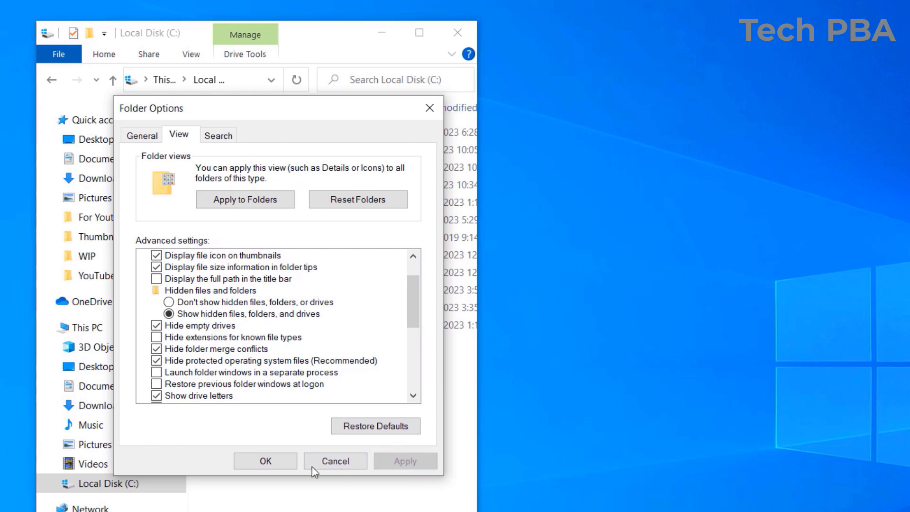
click(264, 462)
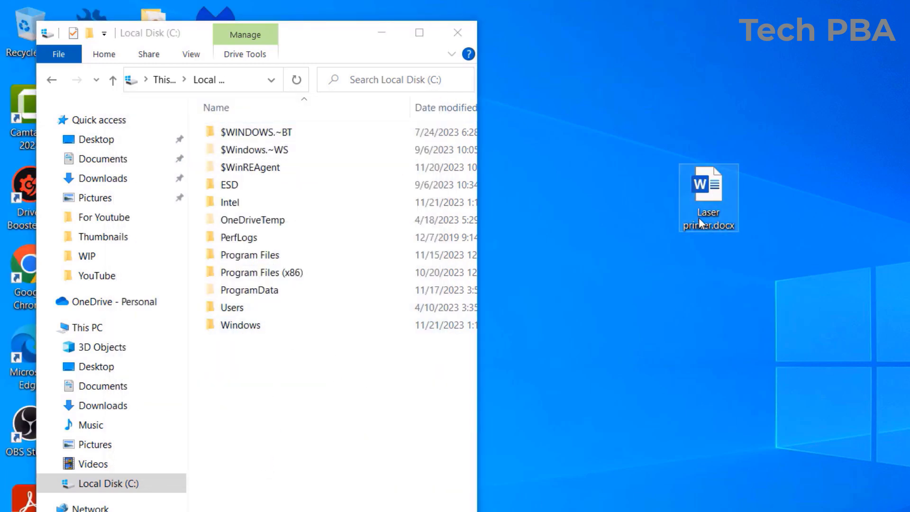
Minimize the Local Disk (C:) window to reveal the Delete Blank Page folder
mouse_move(715, 189)
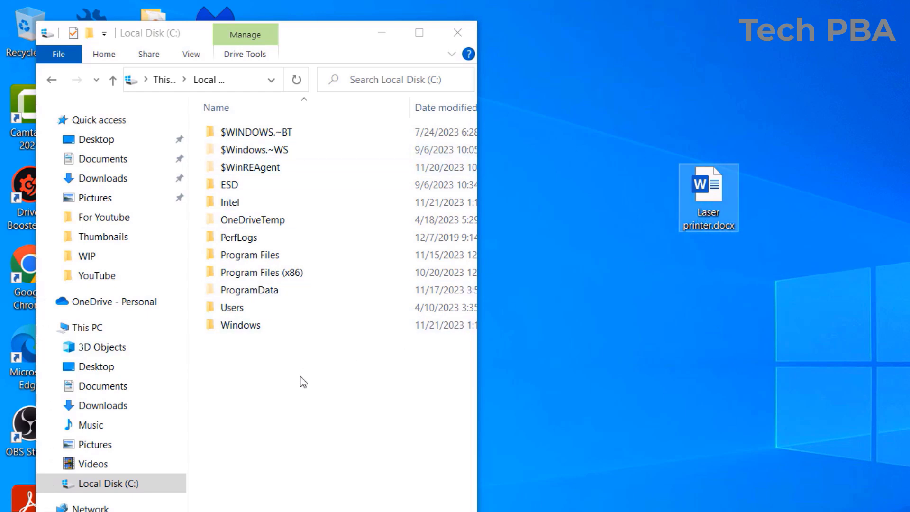
mouse_move(690, 221)
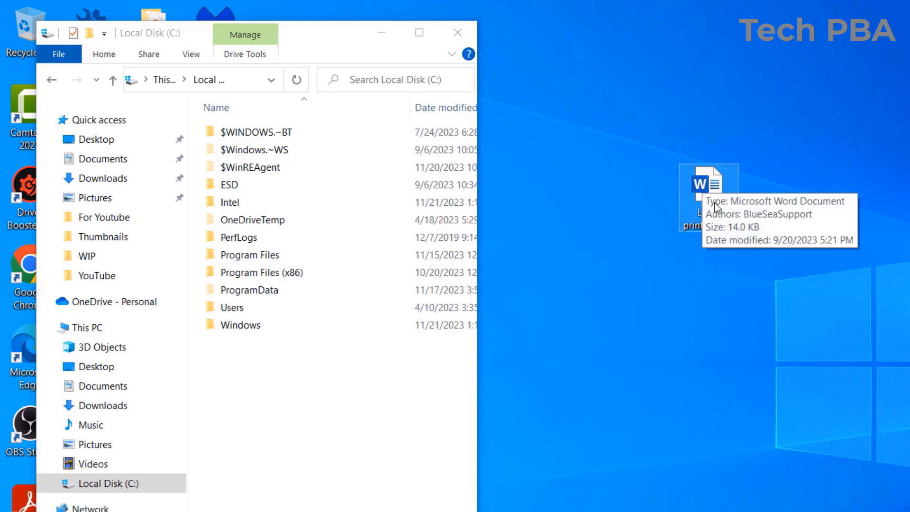
click(380, 29)
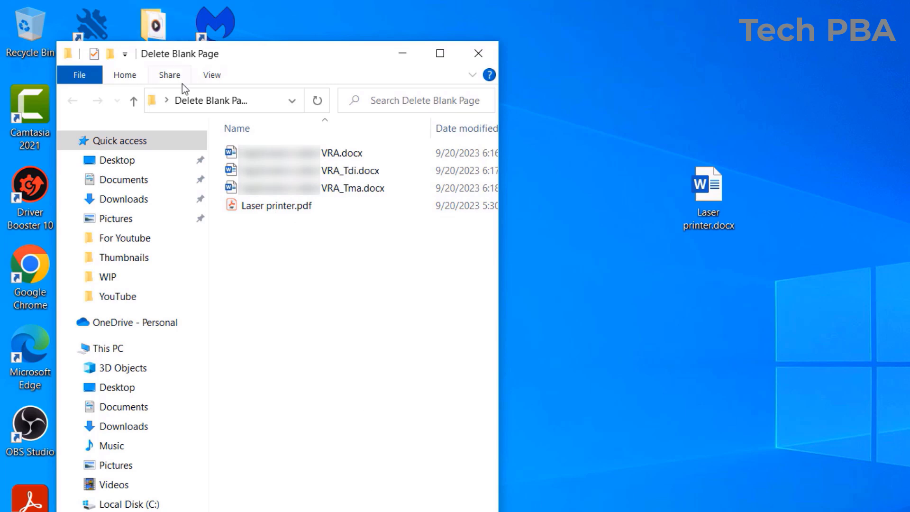
Re-check 'Hide extensions for known file types' in Folder Options and confirm
click(211, 76)
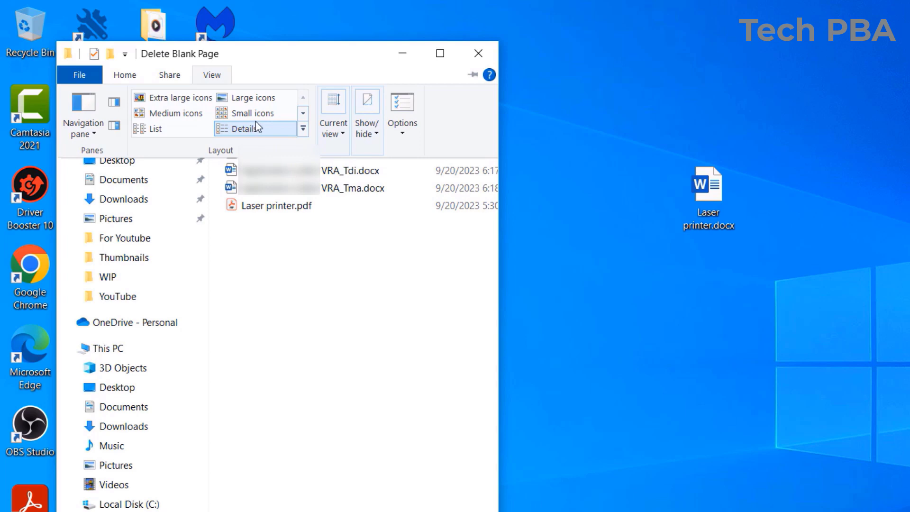
click(402, 134)
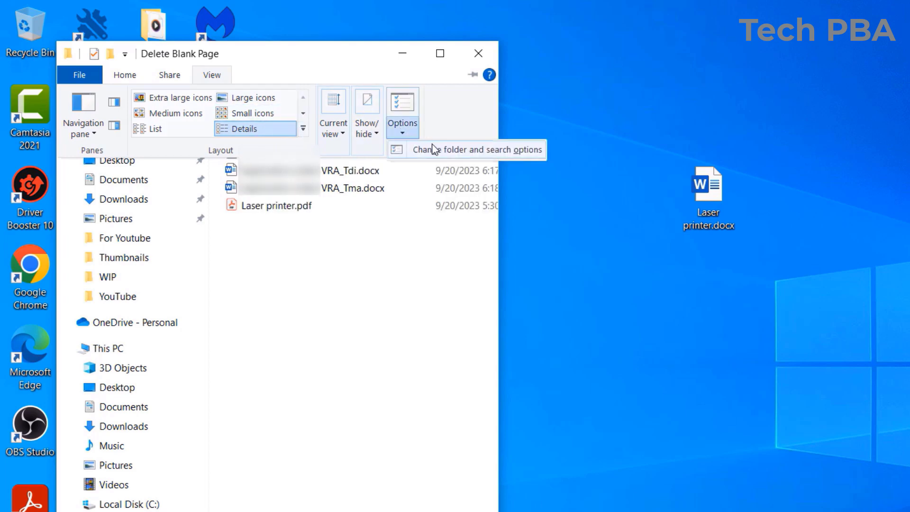
click(433, 150)
click(141, 169)
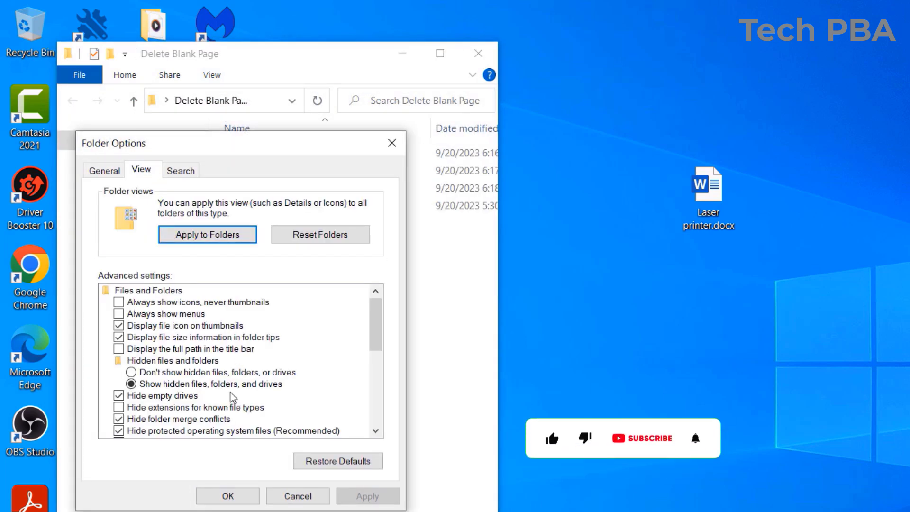
click(119, 408)
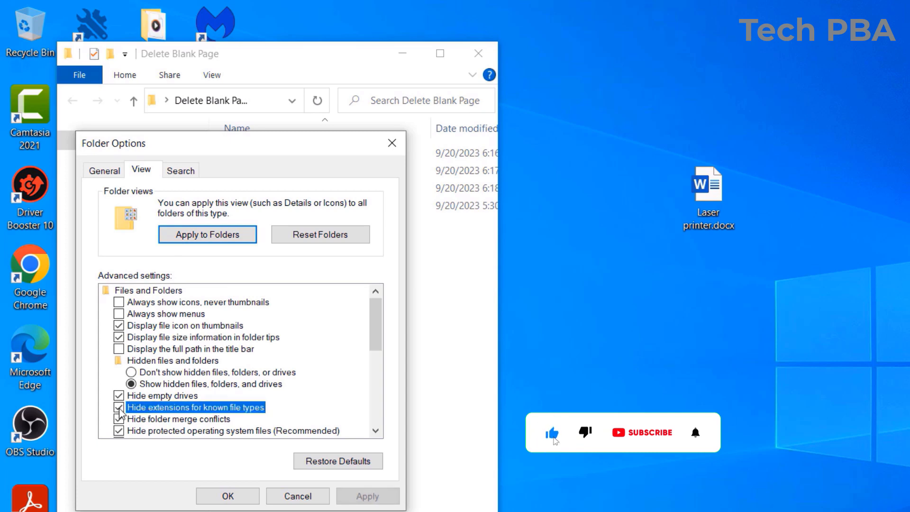
click(228, 496)
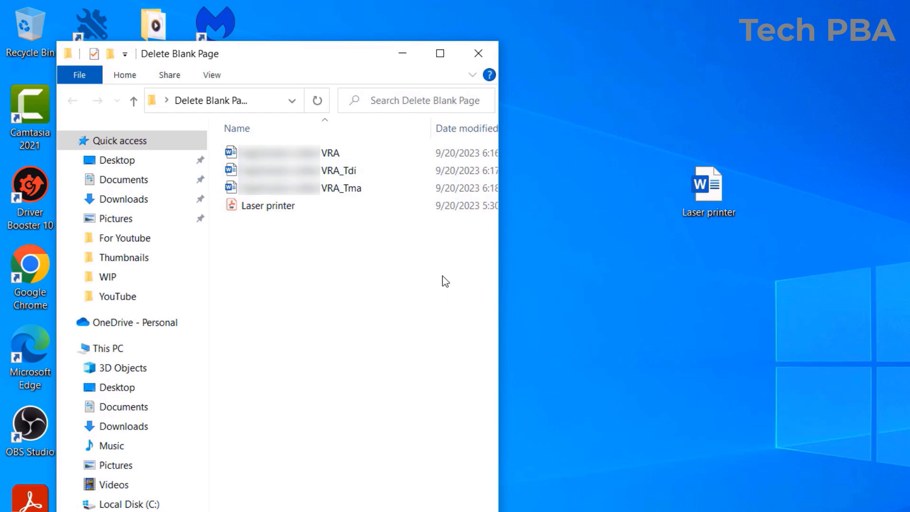
Enable 'Use check boxes to select items' in Folder Options and apply it
click(214, 74)
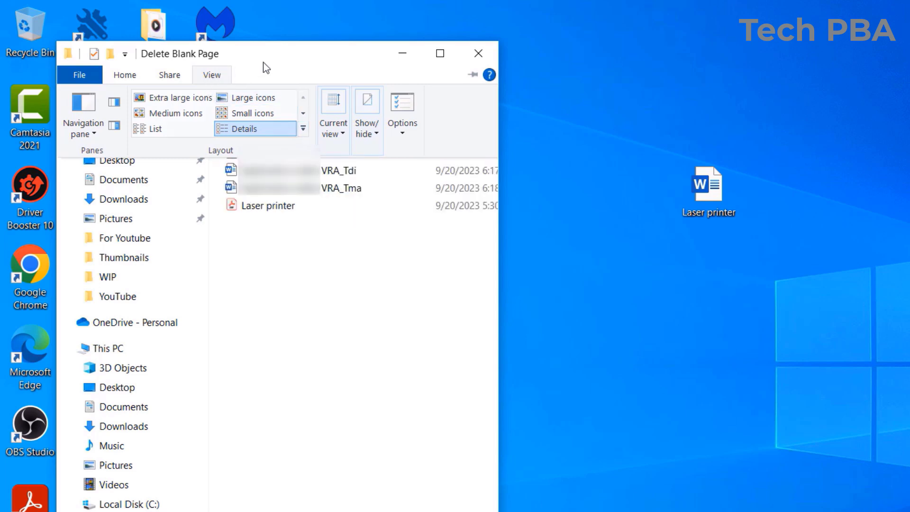
click(403, 134)
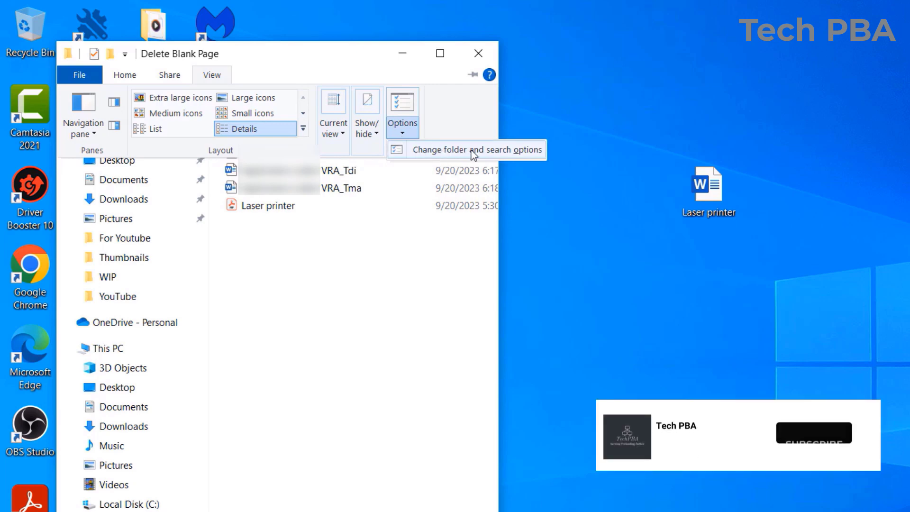
click(457, 151)
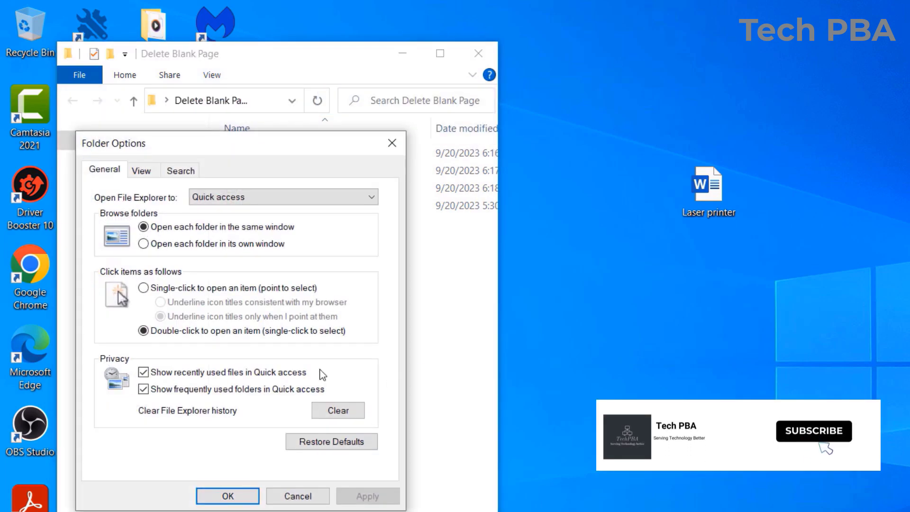
click(141, 171)
drag(207, 146, 235, 91)
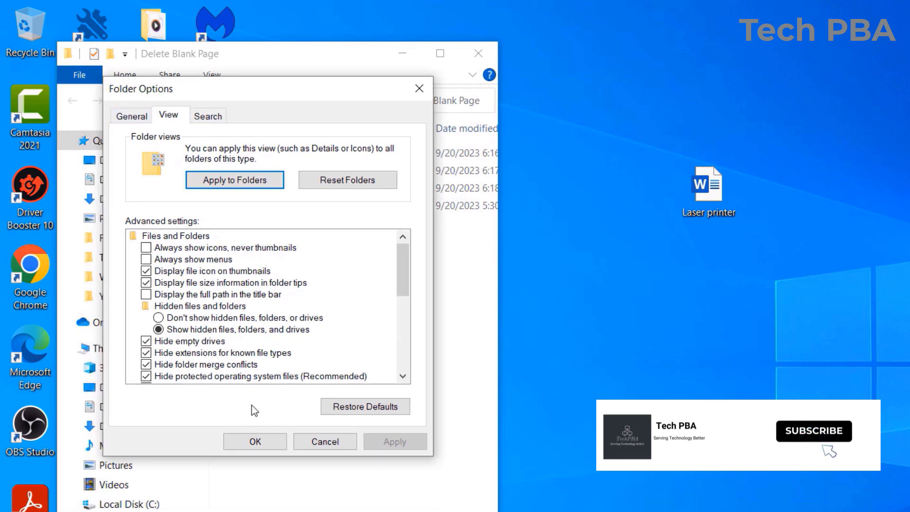
drag(401, 262, 398, 322)
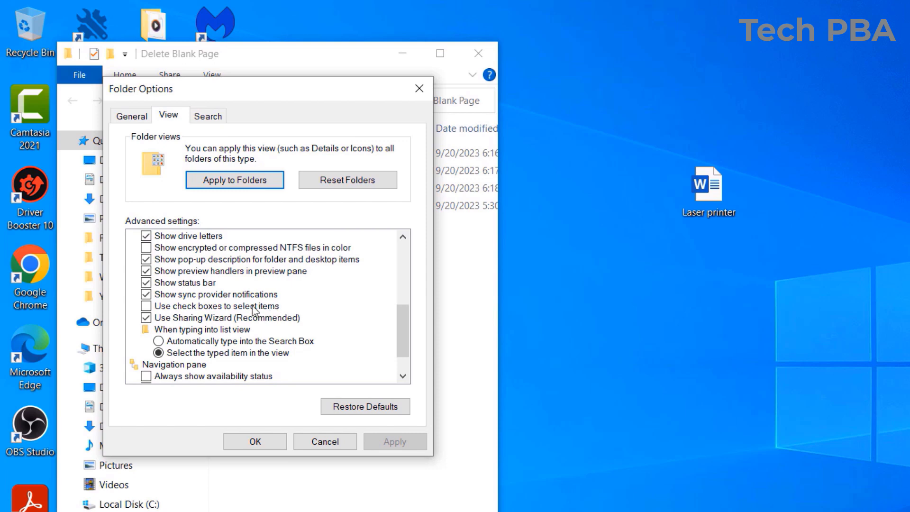
click(146, 307)
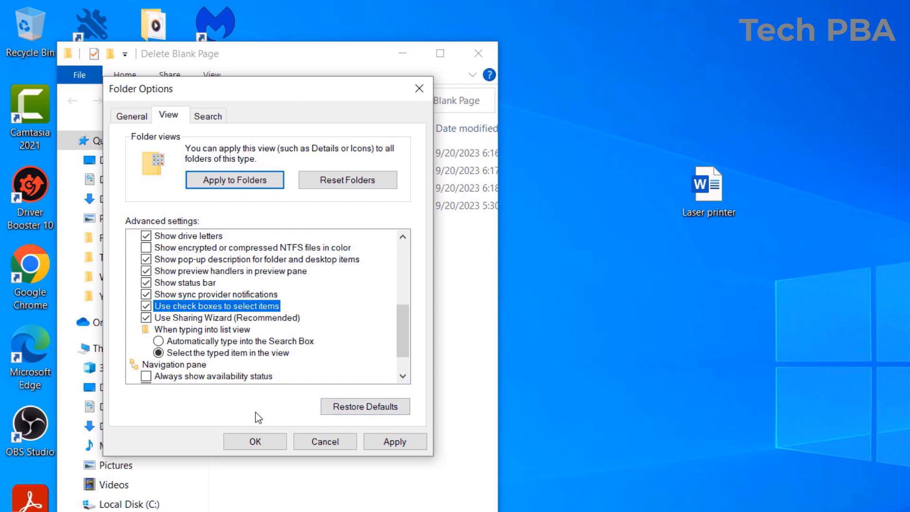
click(395, 441)
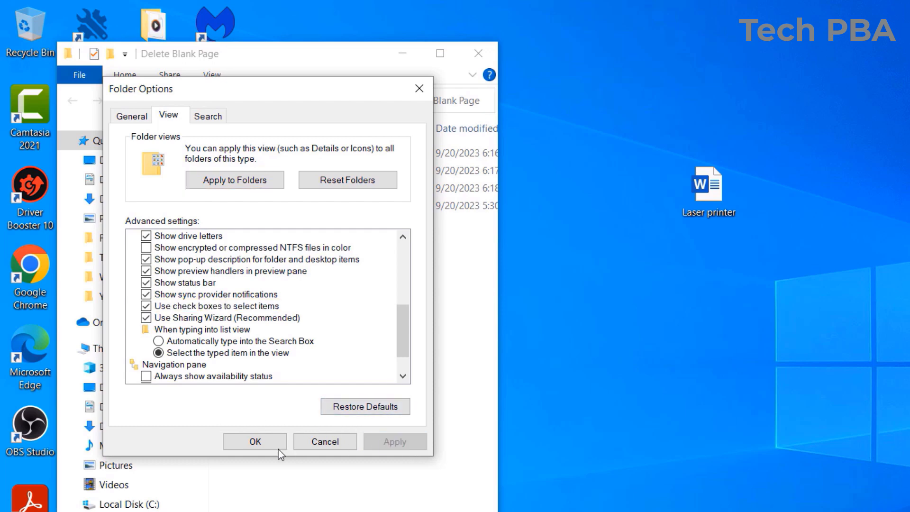
click(254, 441)
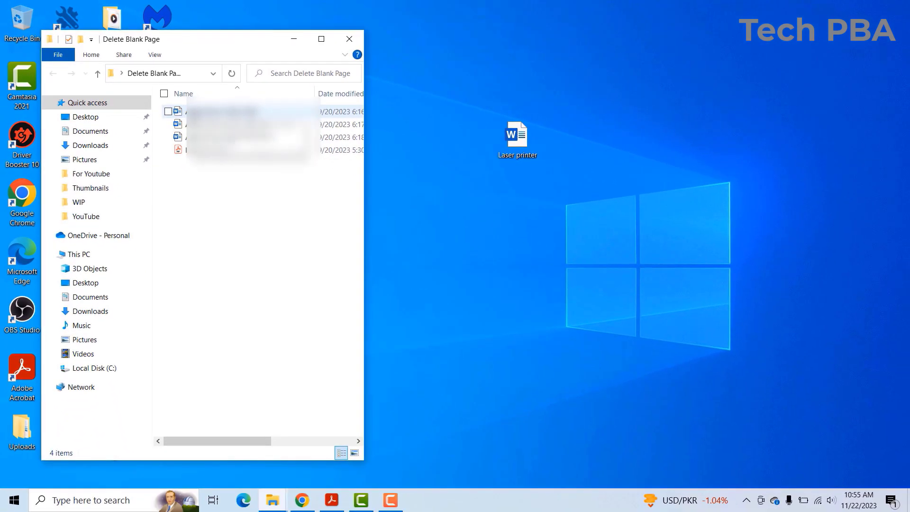
Go to Local Disk (C:) and tick $WINDOWS.~BT, $Windows.~WS, $WinREAgent, ESD and Intel
click(168, 112)
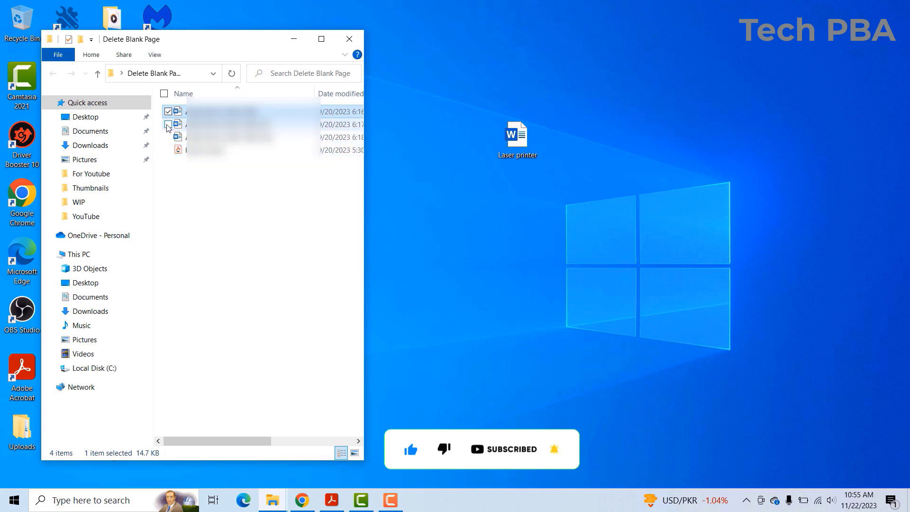
click(90, 368)
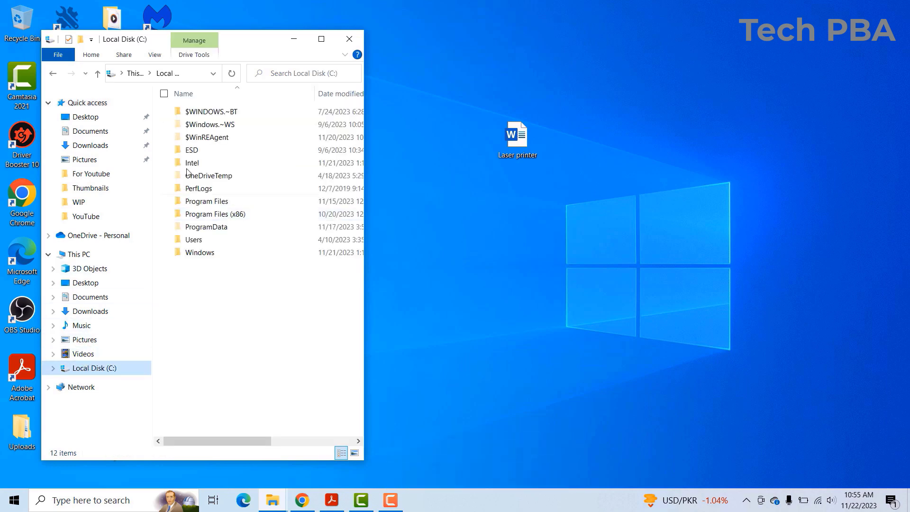
click(168, 112)
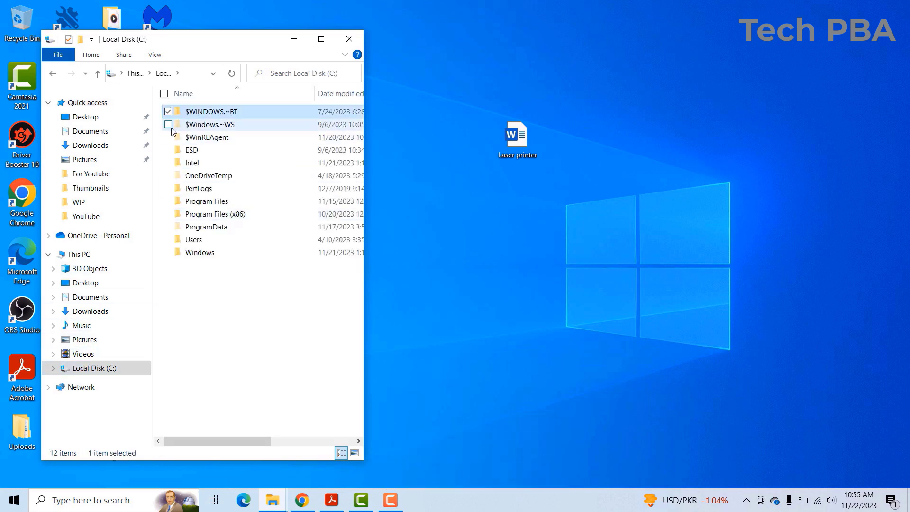
click(168, 125)
click(168, 138)
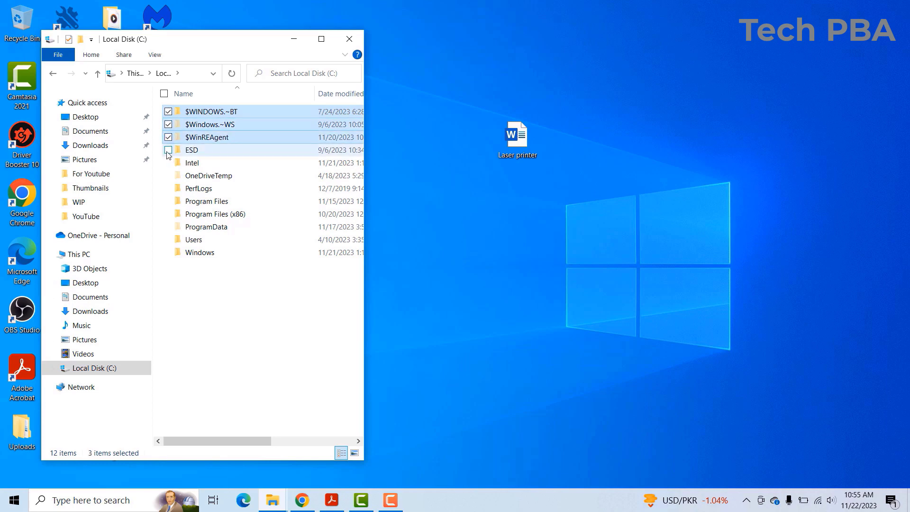
click(168, 151)
click(169, 163)
Tick OneDriveTemp, PerfLogs, Program Files, Program Files (x86), ProgramData, Users and Windows
click(168, 176)
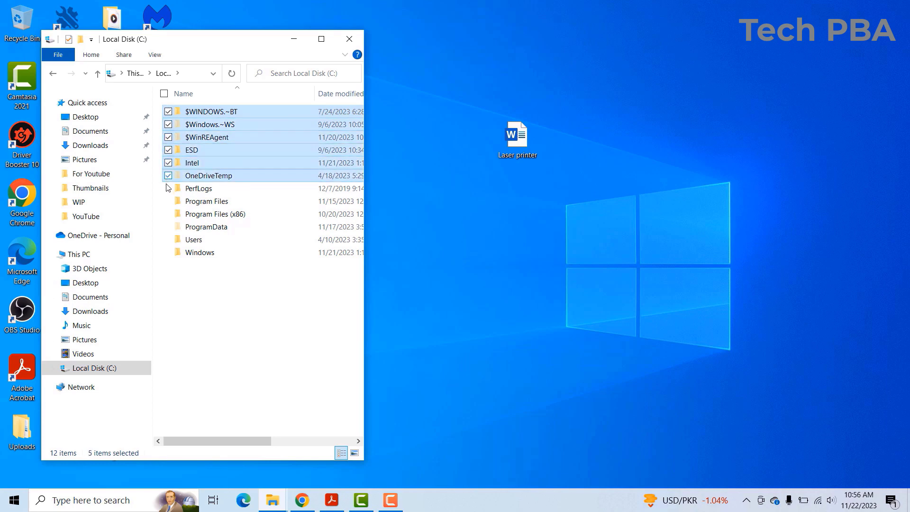
click(168, 189)
click(168, 202)
click(168, 214)
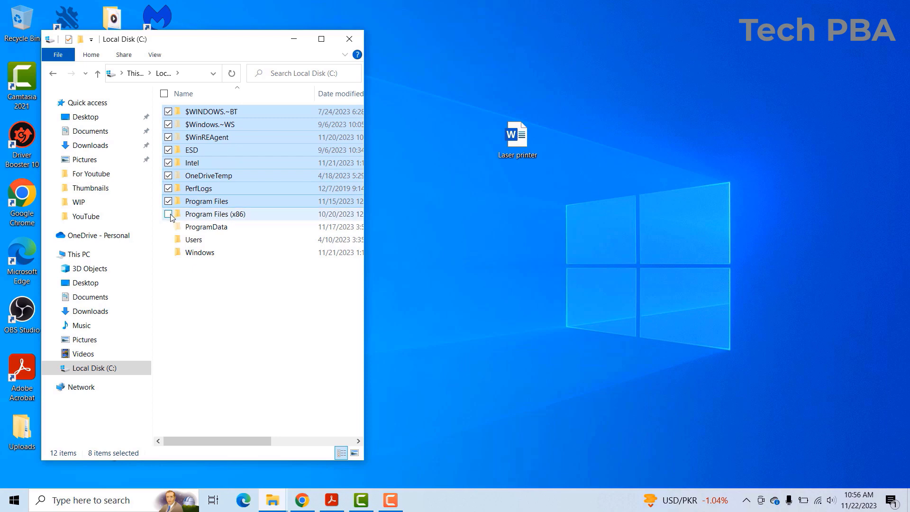
click(169, 227)
click(168, 239)
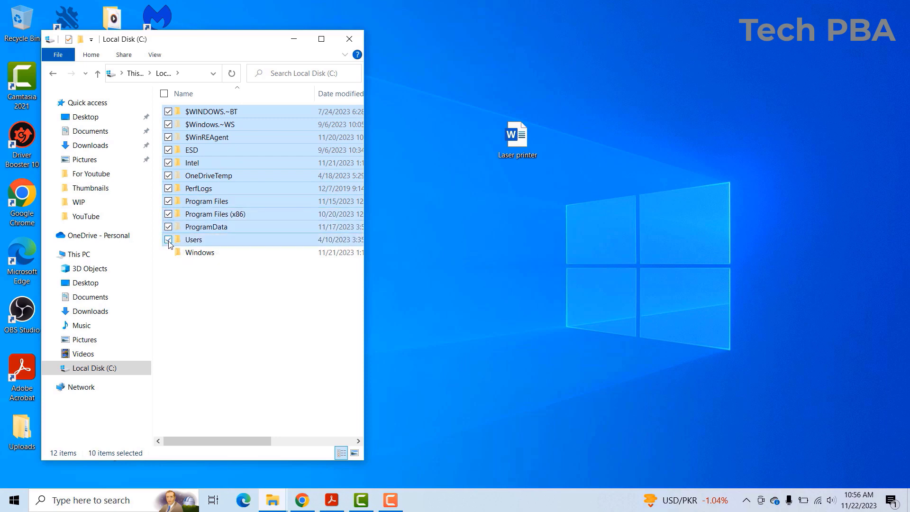
click(169, 252)
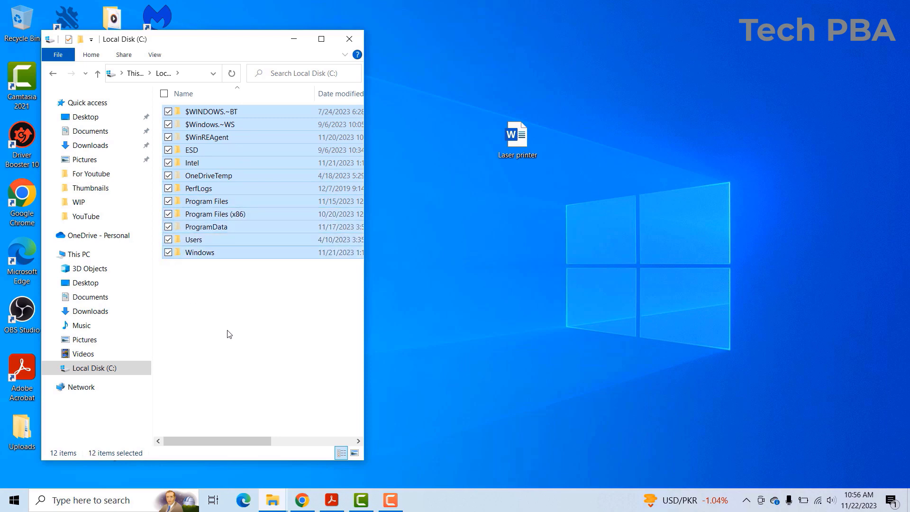